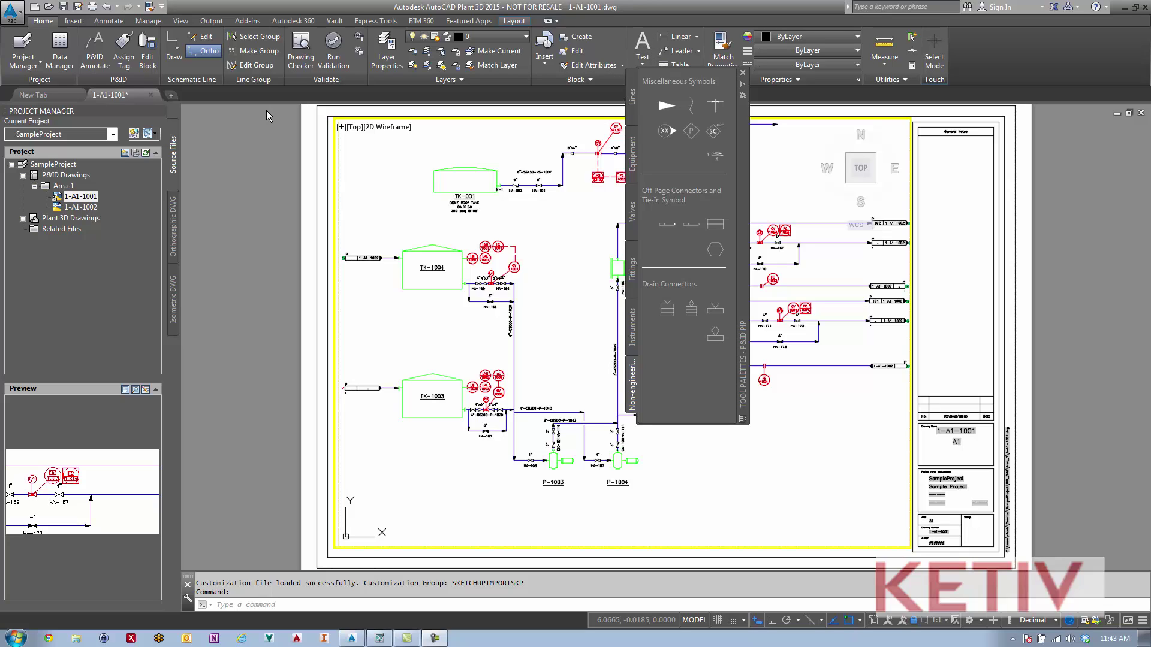
left_click(67, 22)
left_click(108, 22)
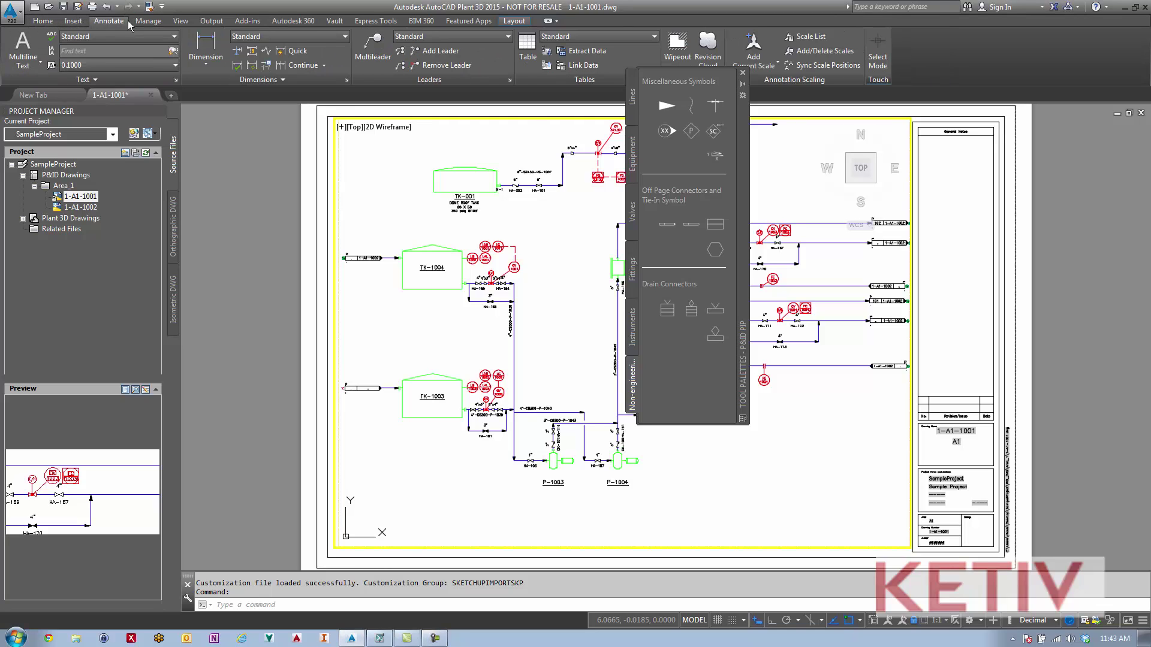
left_click(145, 22)
scroll(90, 26, "up", 3)
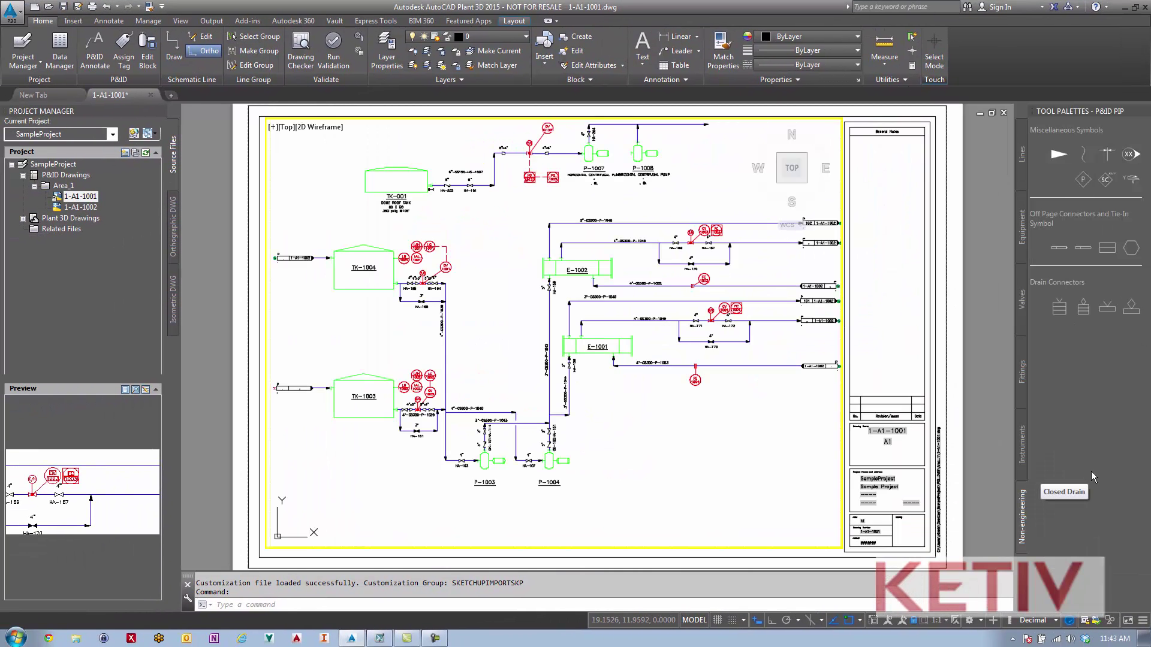
Save the current workspace as a new one named with the owner's first name followed by PID
left_click(980, 621)
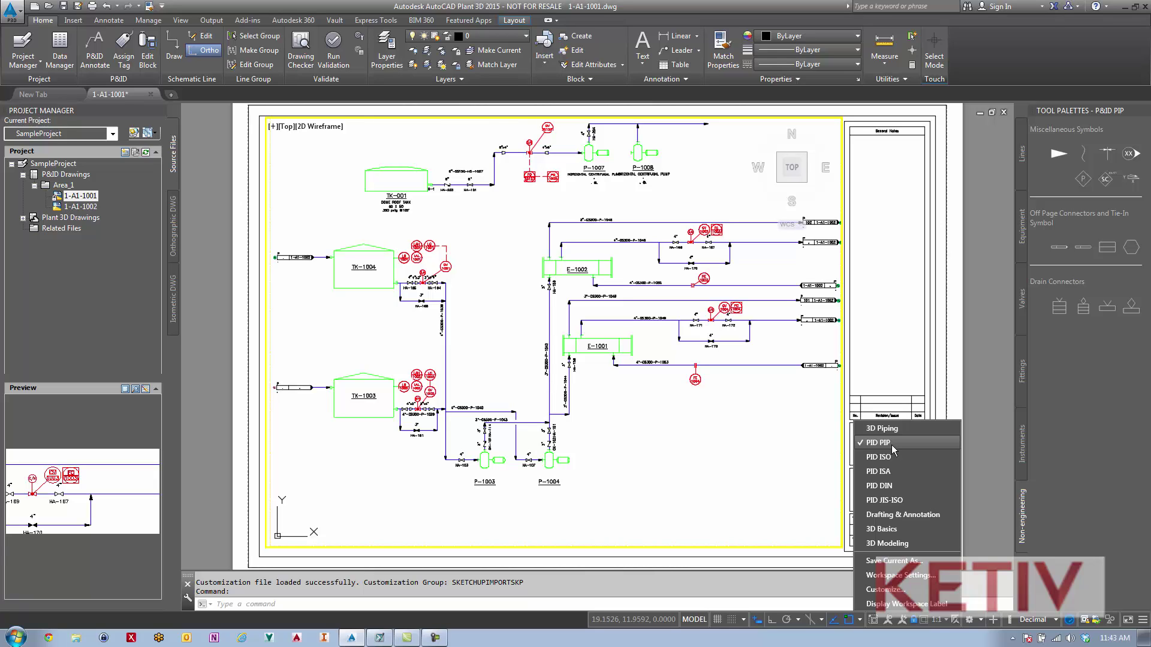
left_click(892, 561)
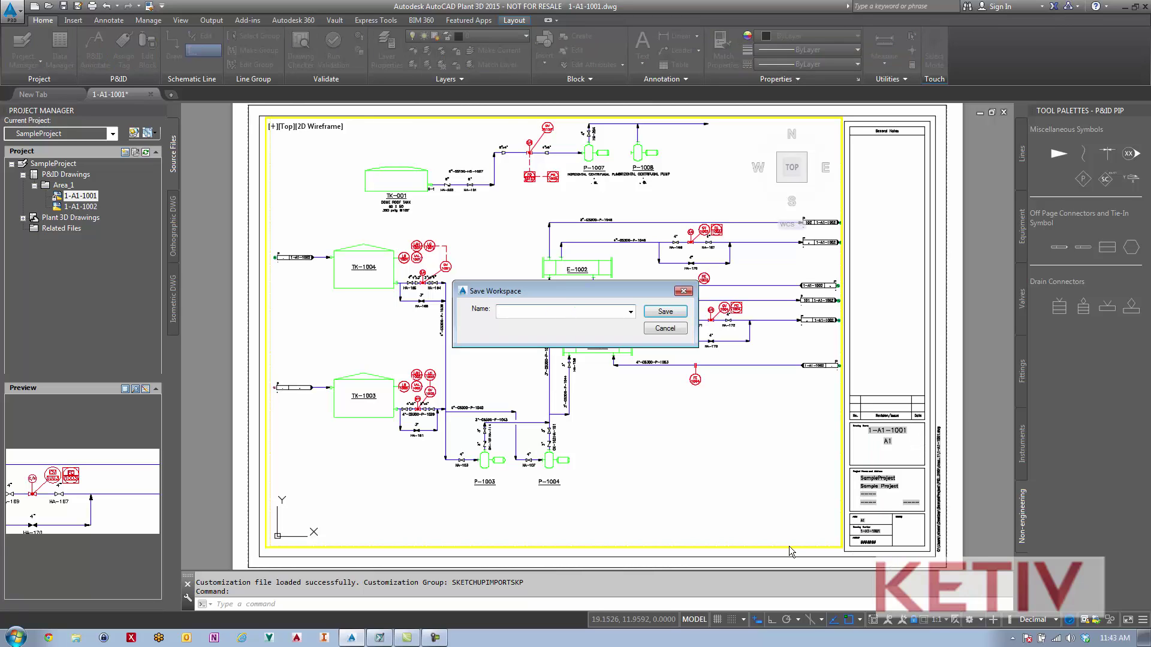
type("Nicole PID")
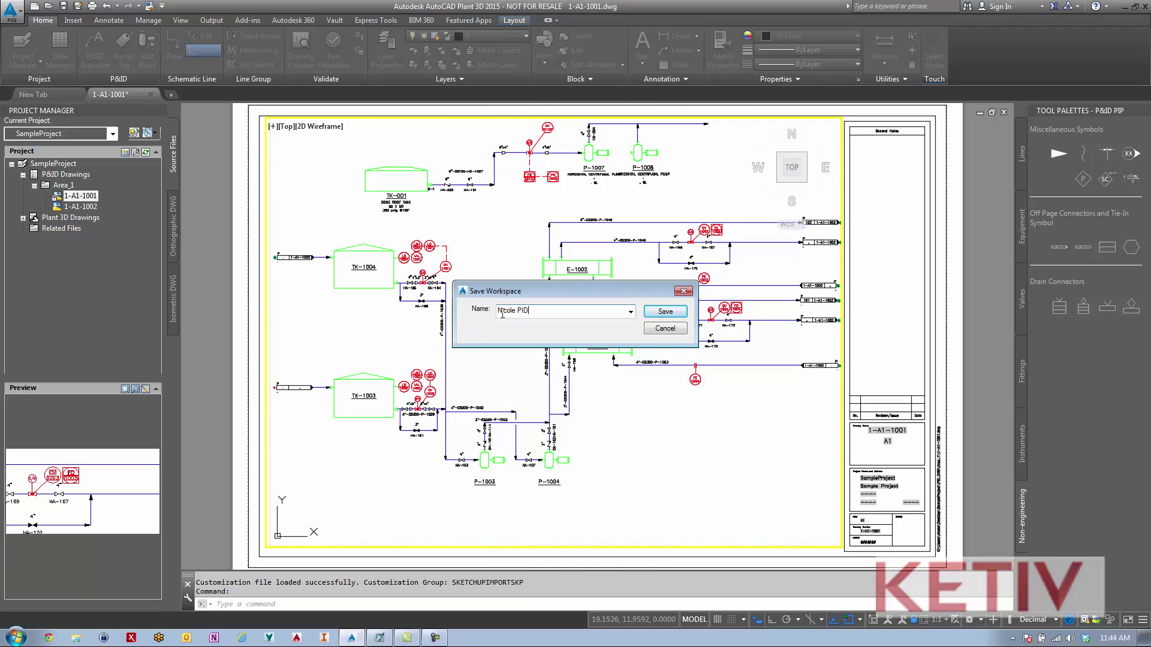
left_click(662, 316)
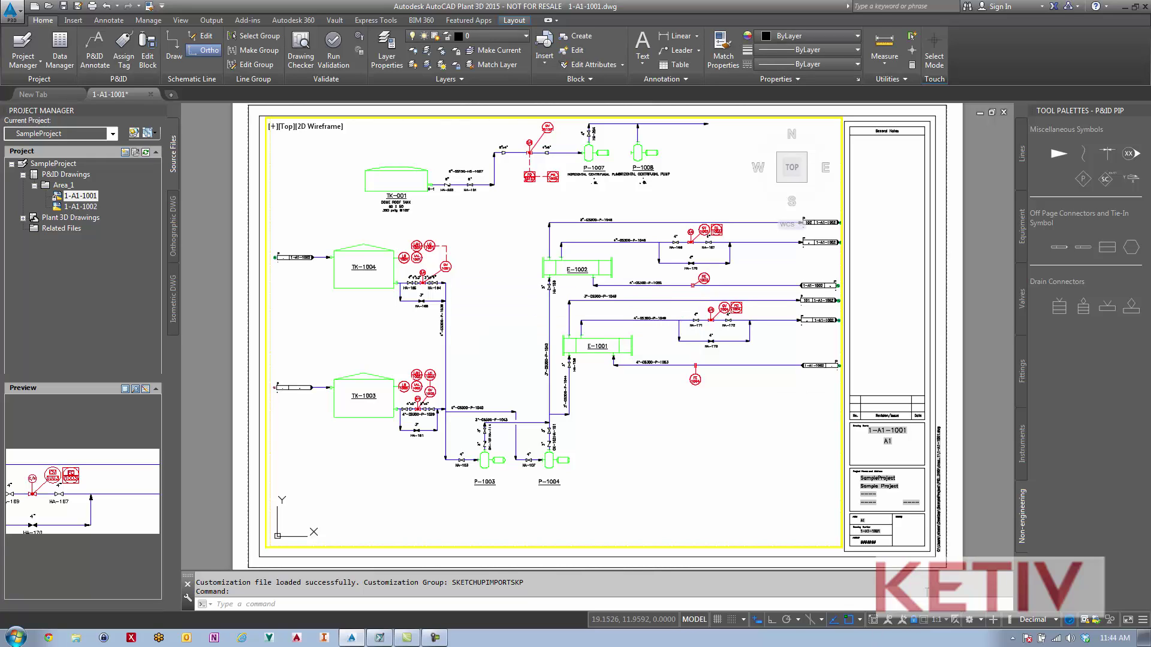
Start customizing the contents of the newly saved PID workspace in Customize User Interface and list its ribbon tabs
left_click(980, 621)
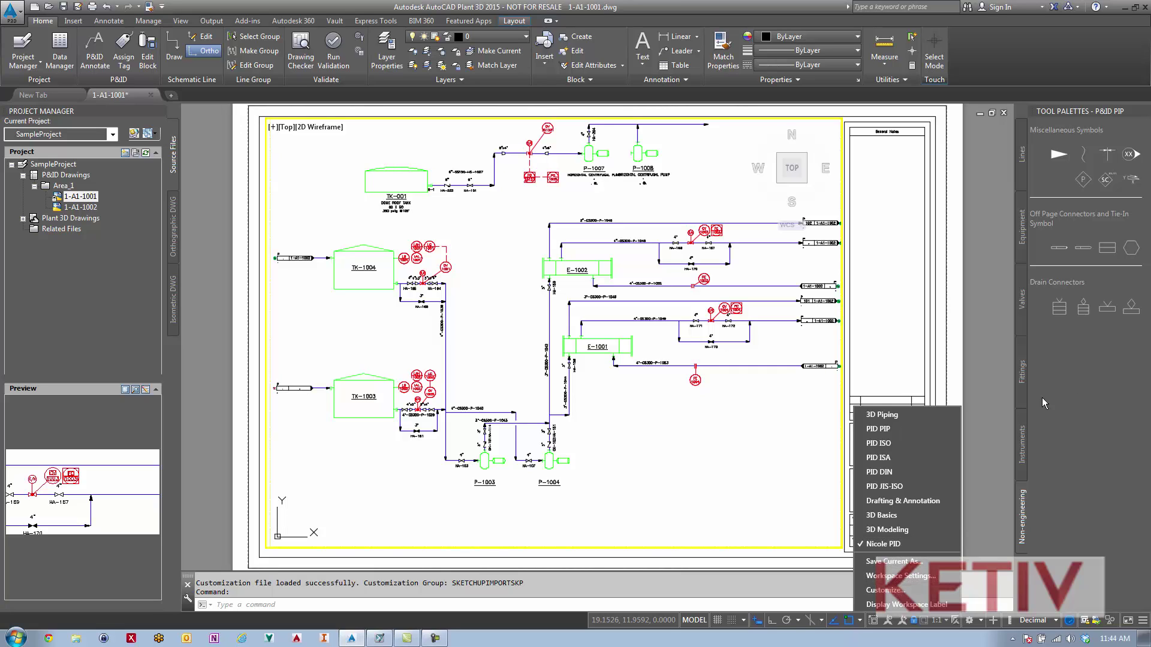
left_click(885, 591)
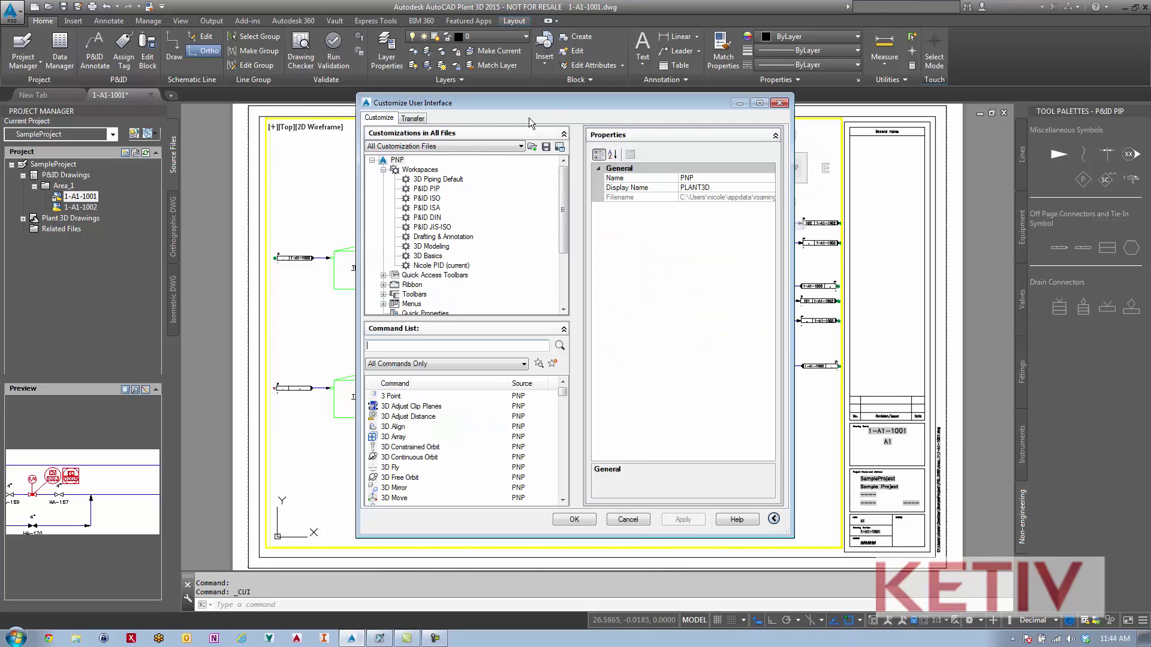
left_click(415, 266)
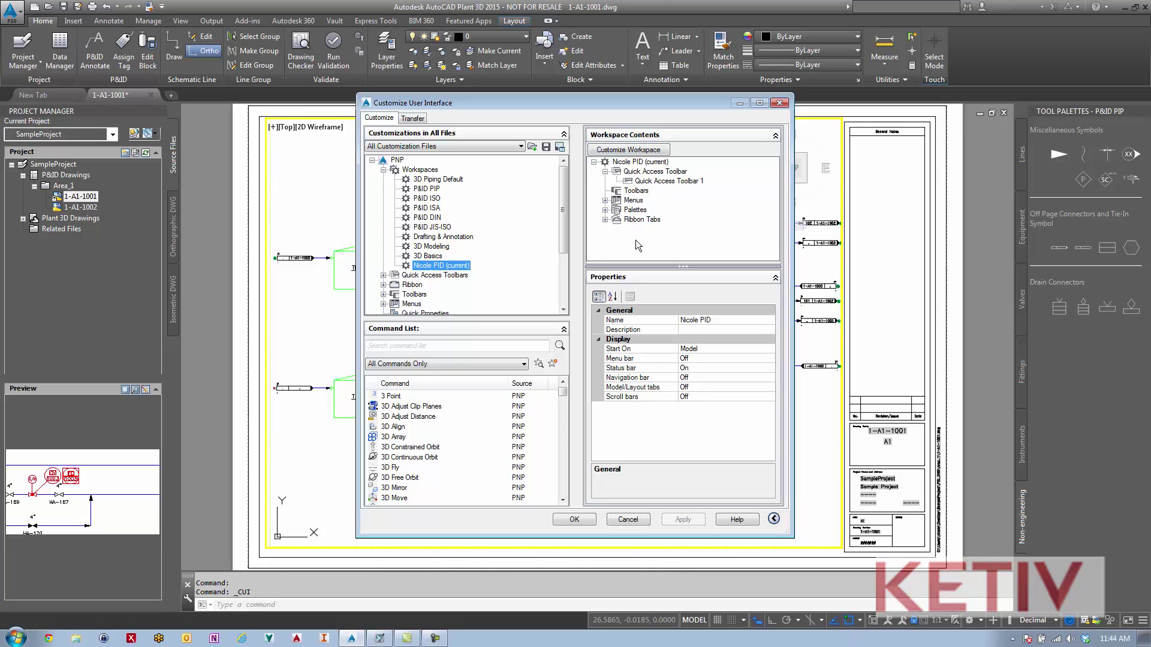
left_click(604, 219)
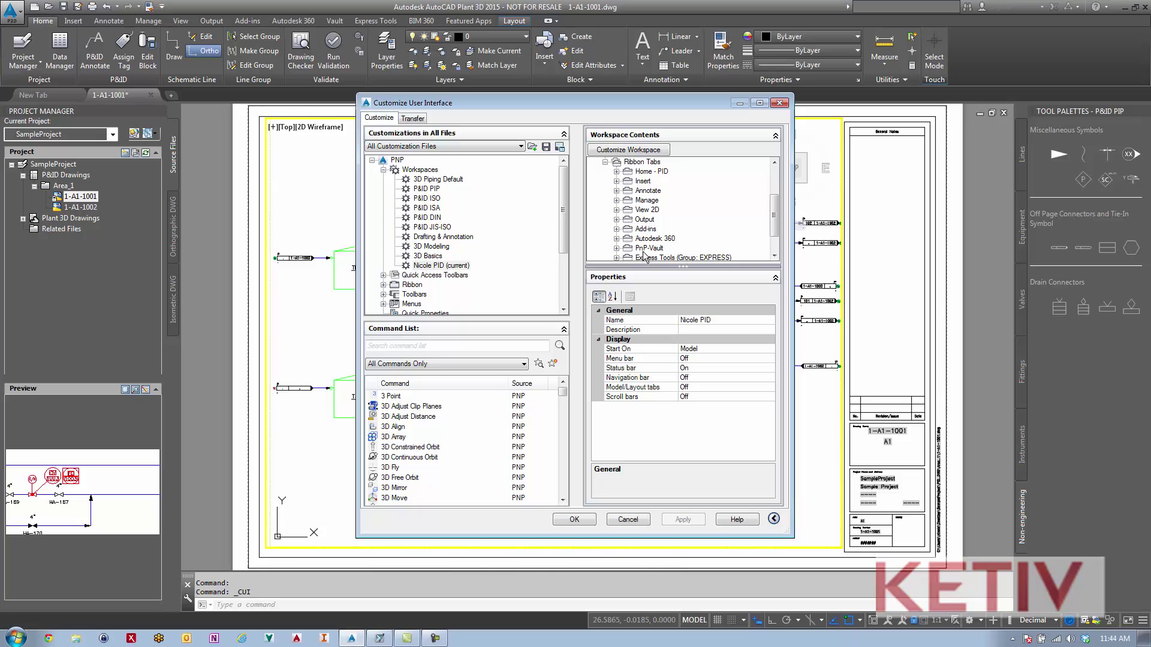
left_click(626, 149)
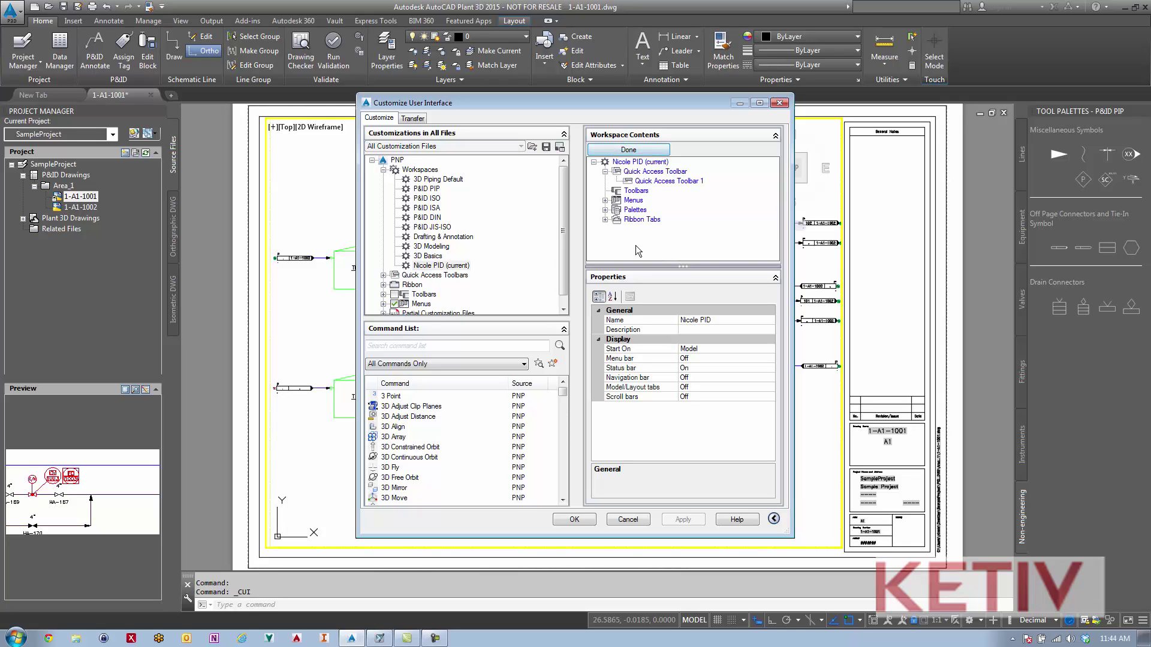
left_click(604, 220)
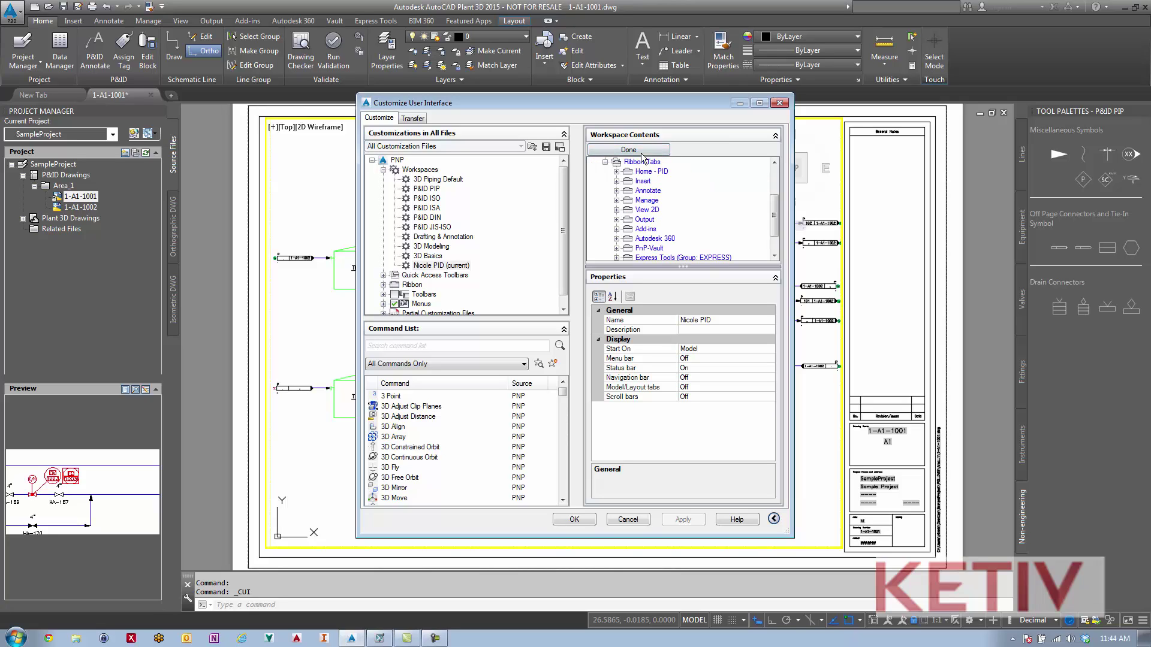
Add the Home - 2D ribbon tab to the custom workspace and place it directly after Home - PID
left_click(383, 285)
left_click(417, 207)
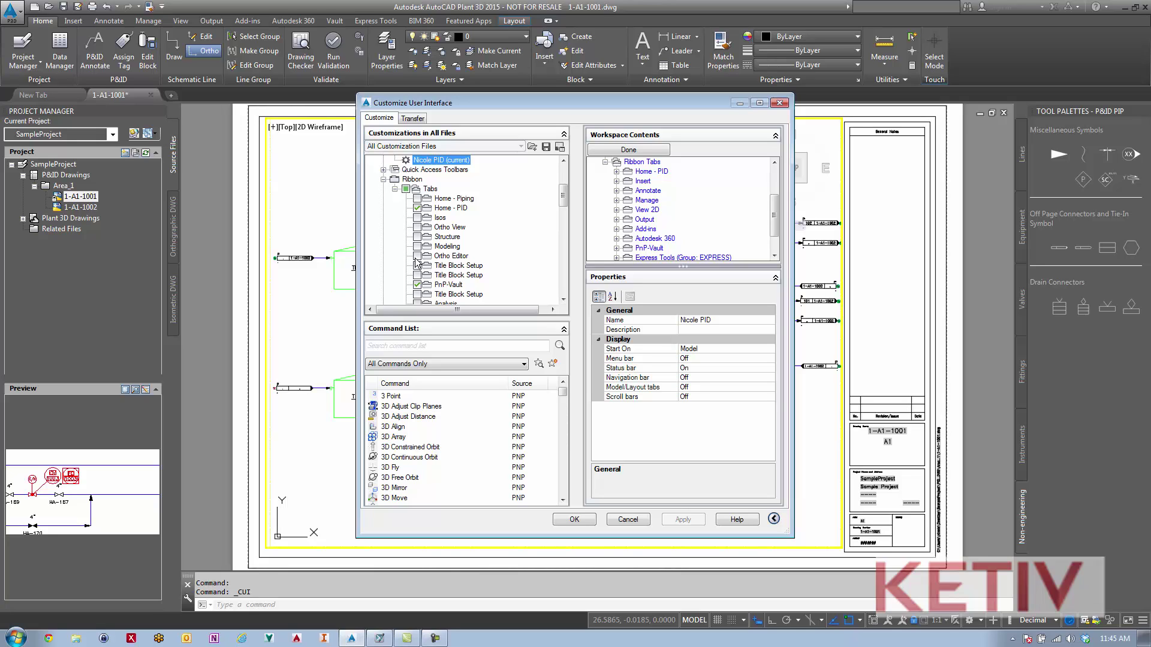
scroll(417, 272, "down", 1)
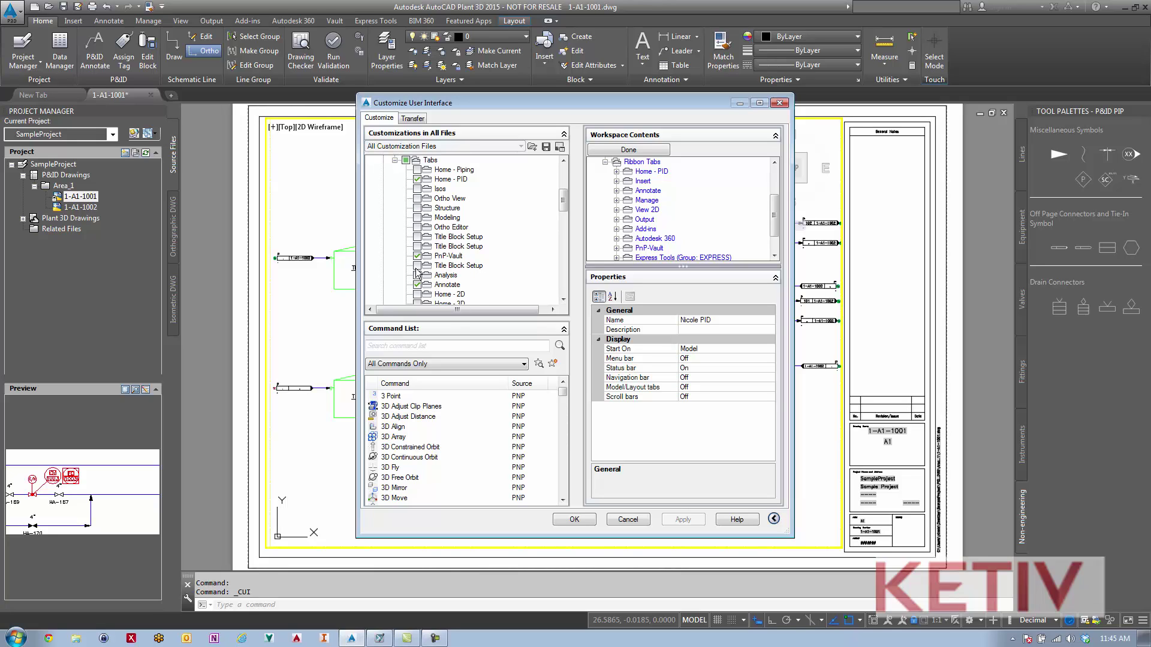
scroll(417, 271, "down", 1)
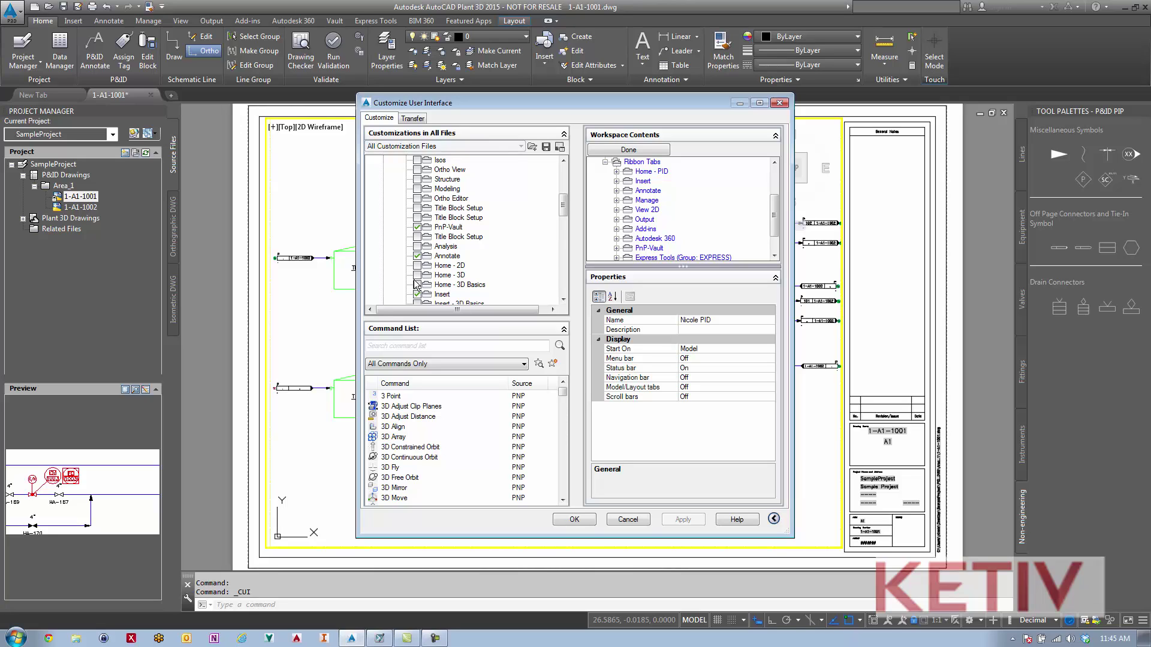
left_click(417, 266)
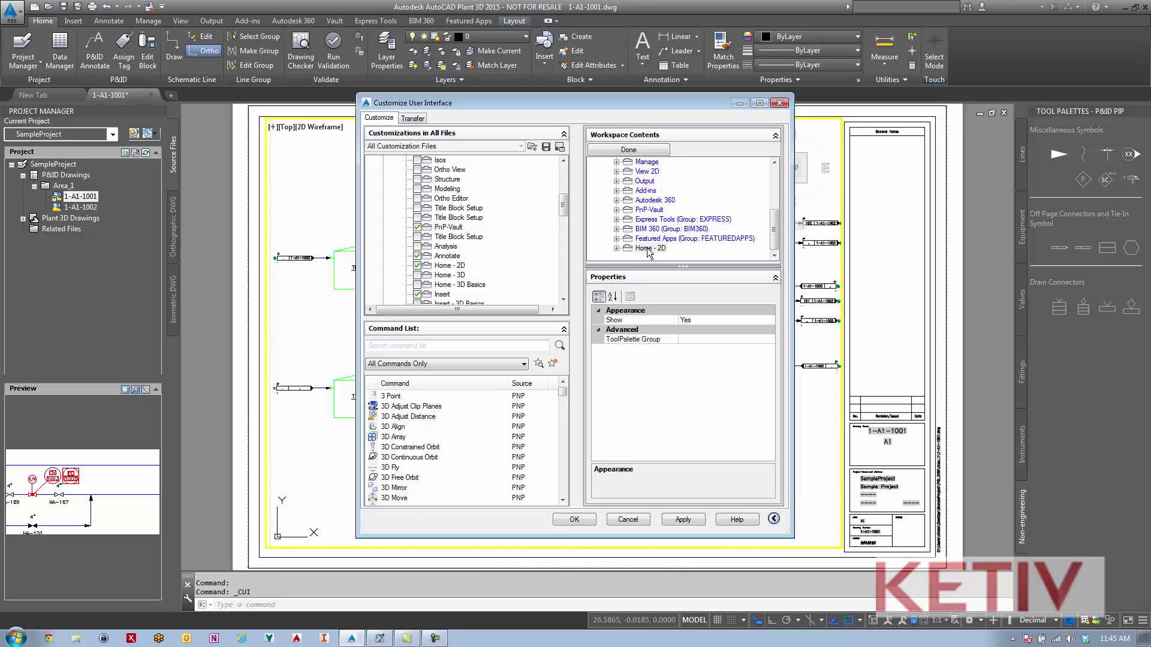
mouse_move(653, 249)
left_mouse_down()
mouse_move(649, 165)
mouse_move(650, 240)
left_mouse_up()
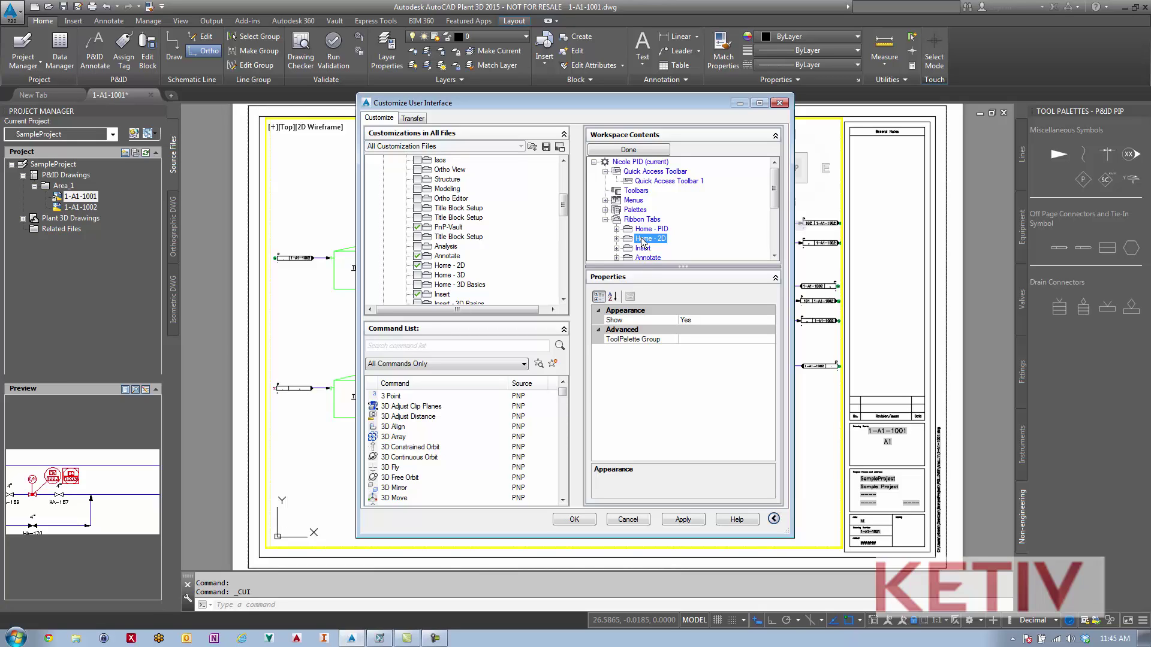
left_click(629, 150)
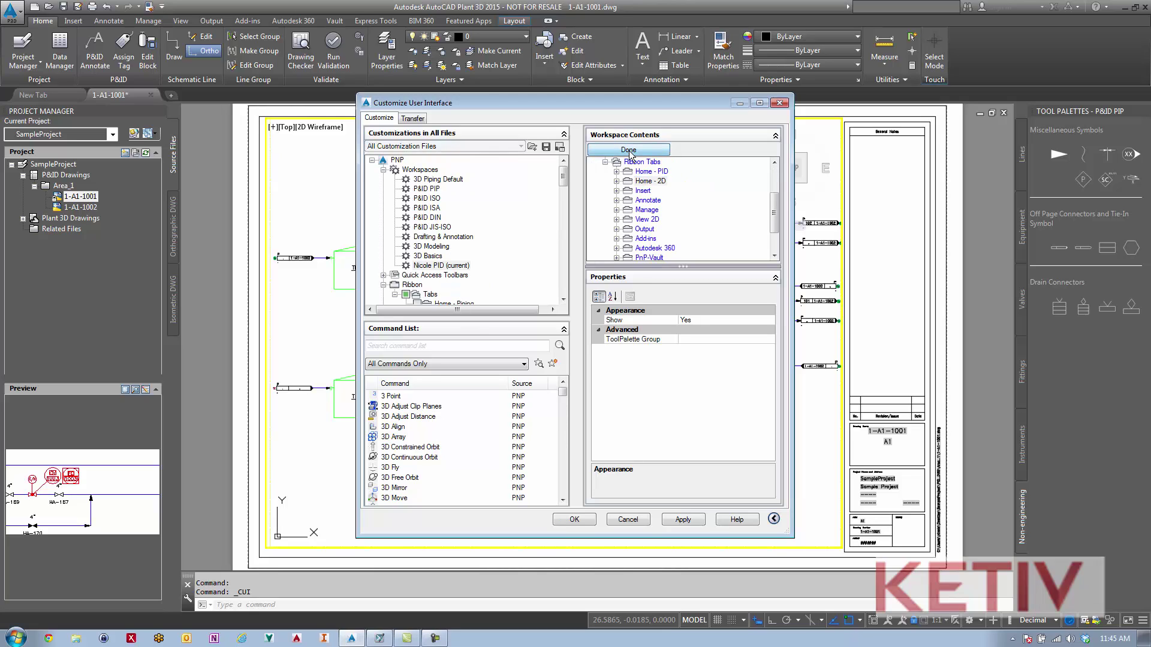
Save the interface customization and compare the tools on the two Home ribbon tabs
left_click(570, 520)
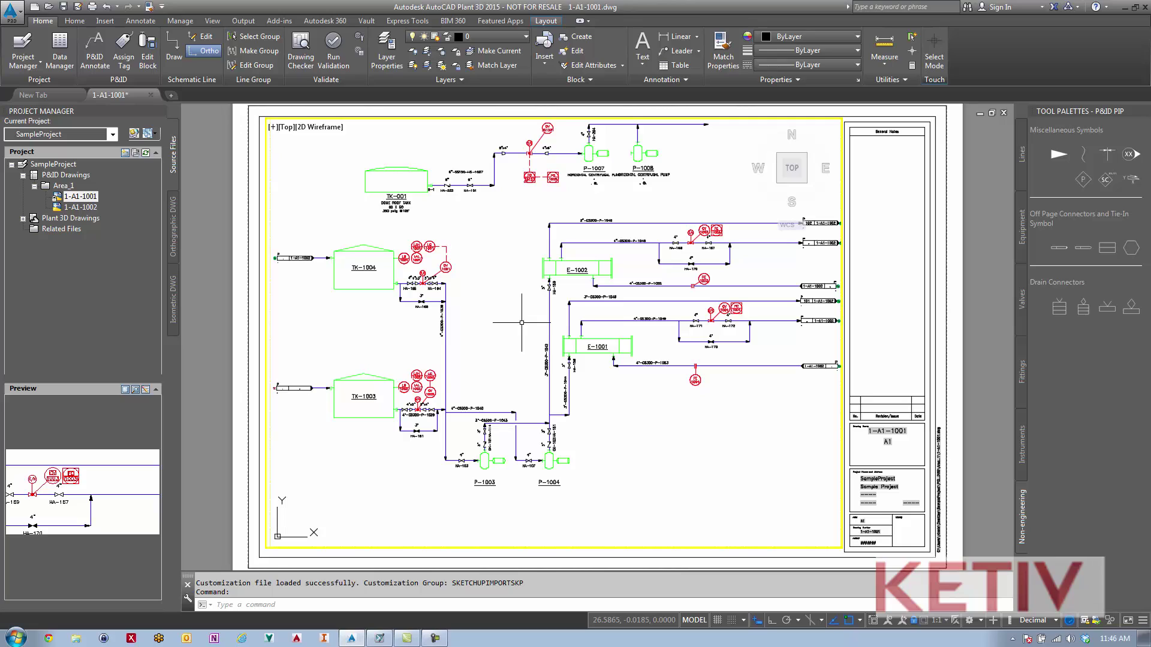
left_click(73, 23)
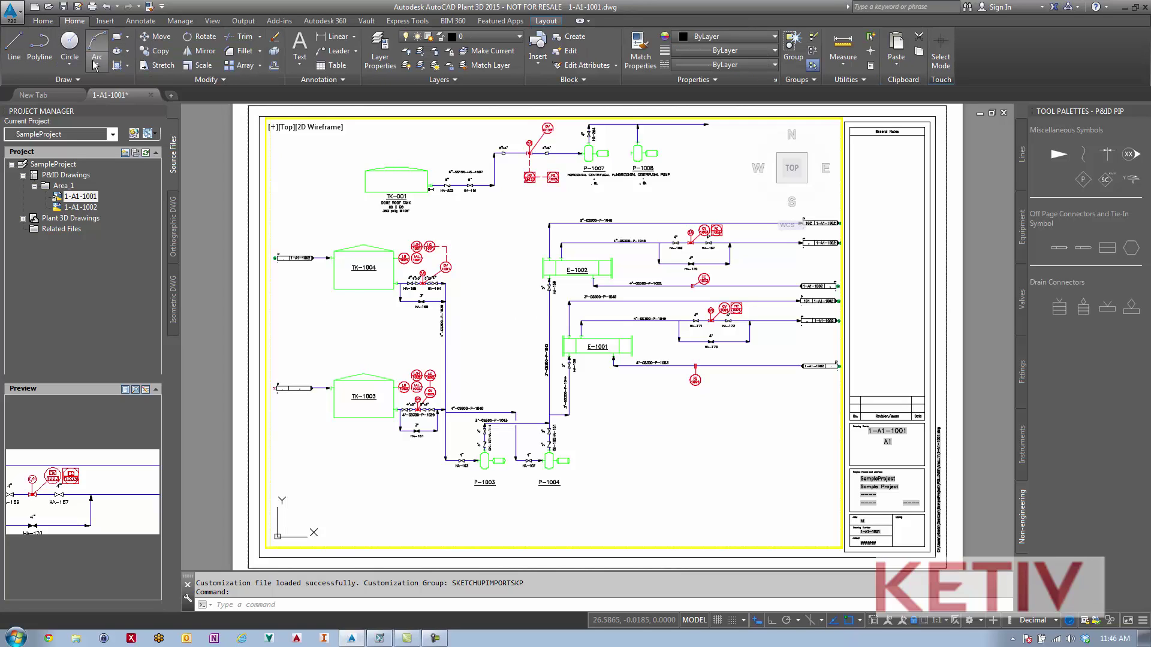
left_click(44, 21)
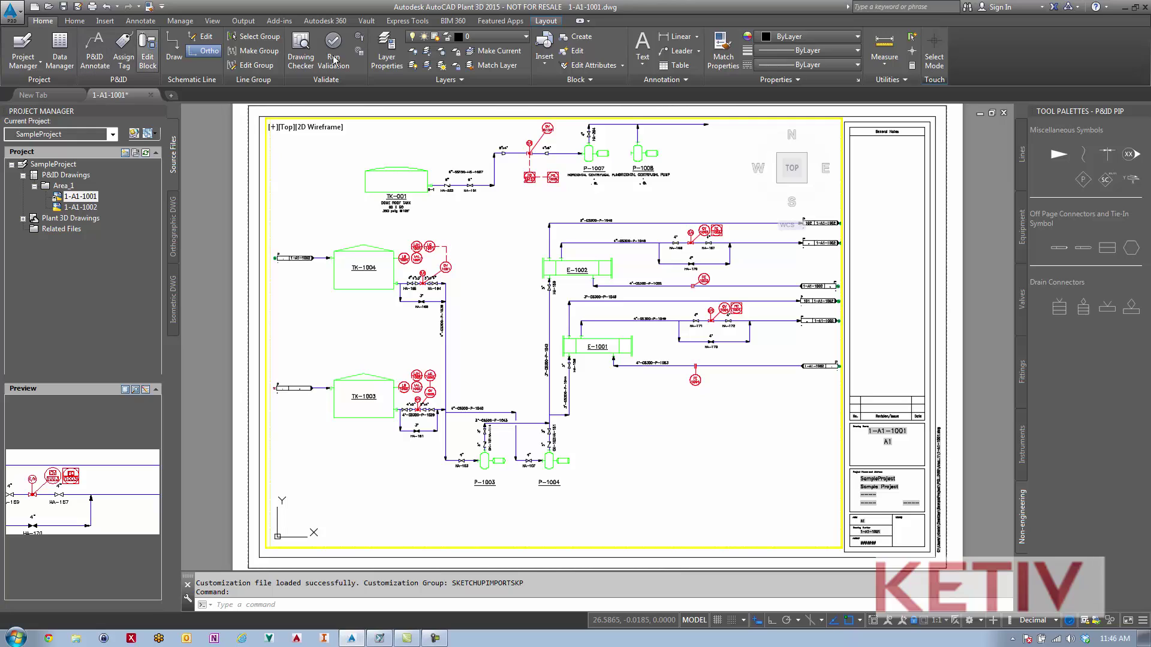
Change the display text of the Home - PID ribbon tab to Home PID in Customize User Interface
left_click(981, 621)
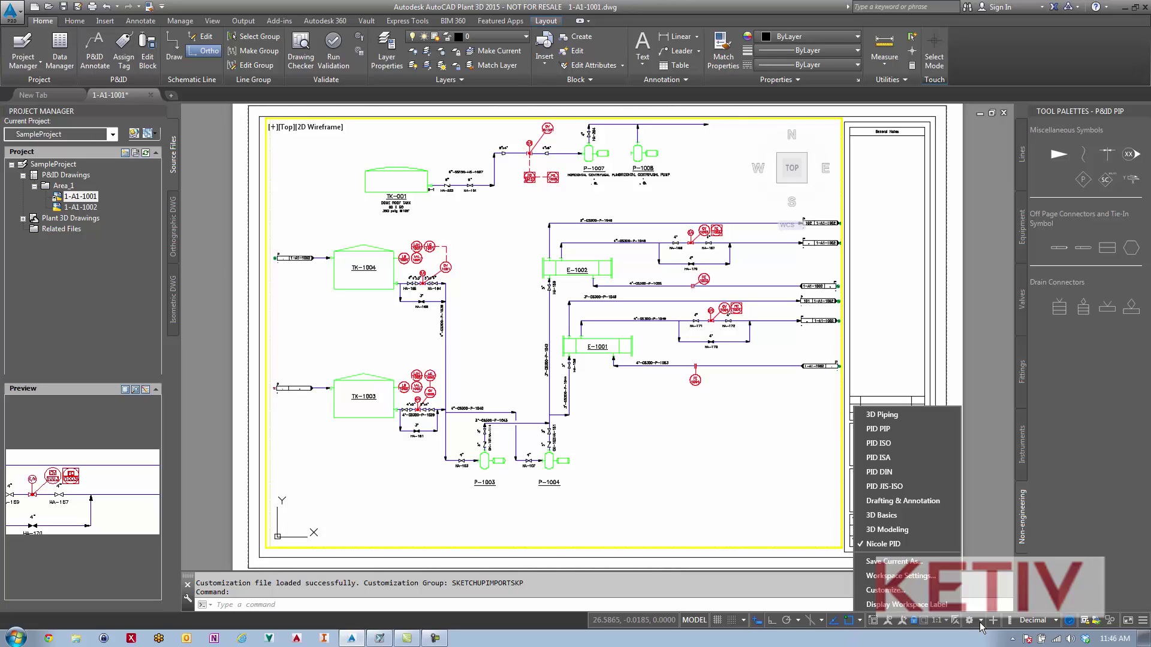
left_click(890, 591)
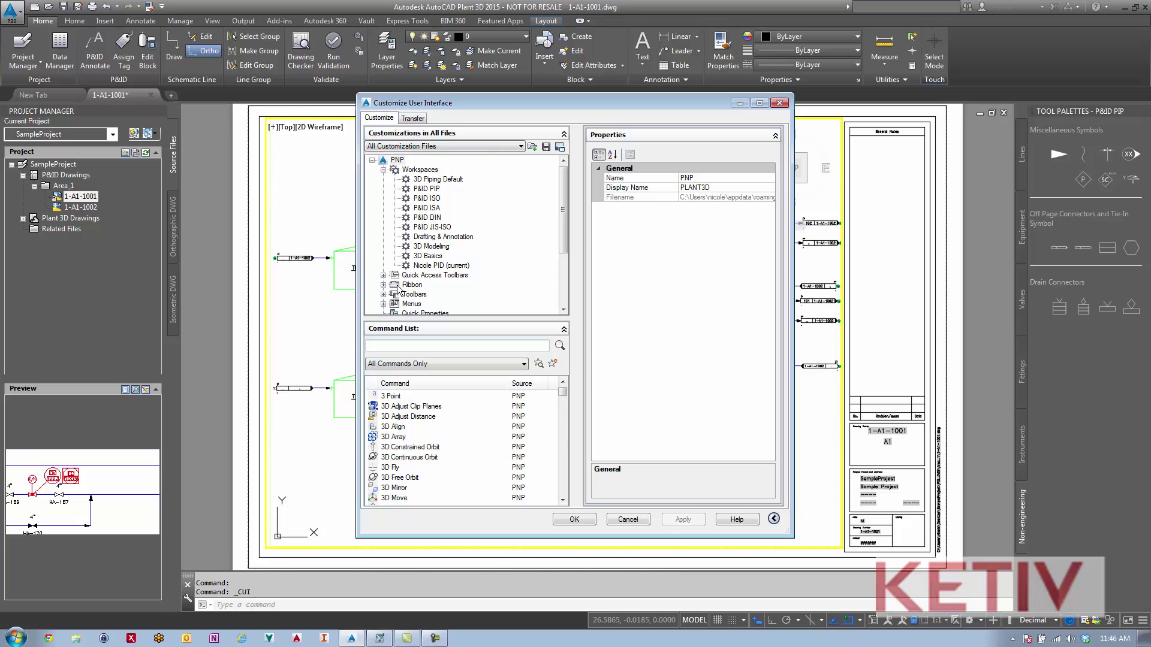
left_click(406, 285)
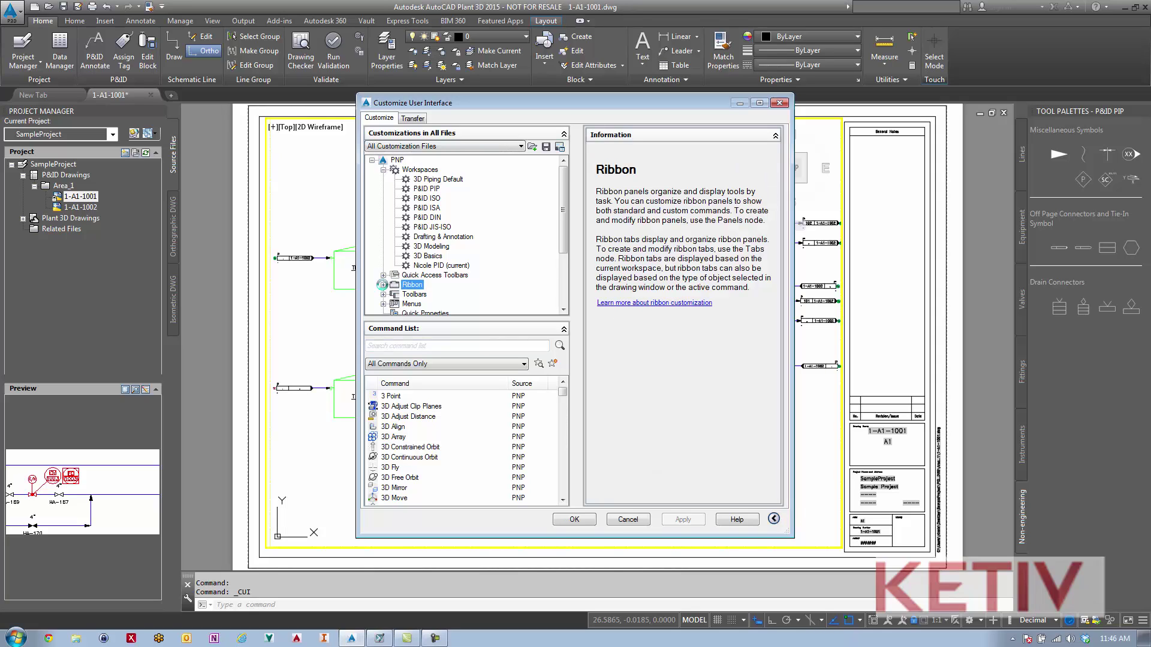
left_click(384, 285)
left_click(415, 286)
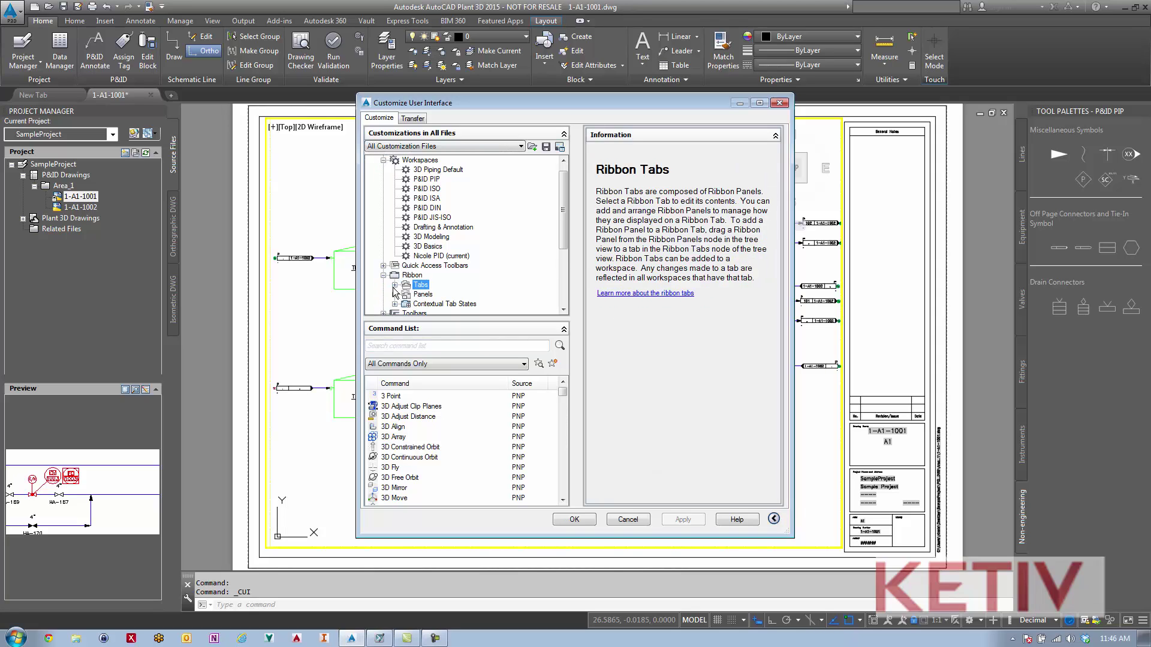
left_click(394, 285)
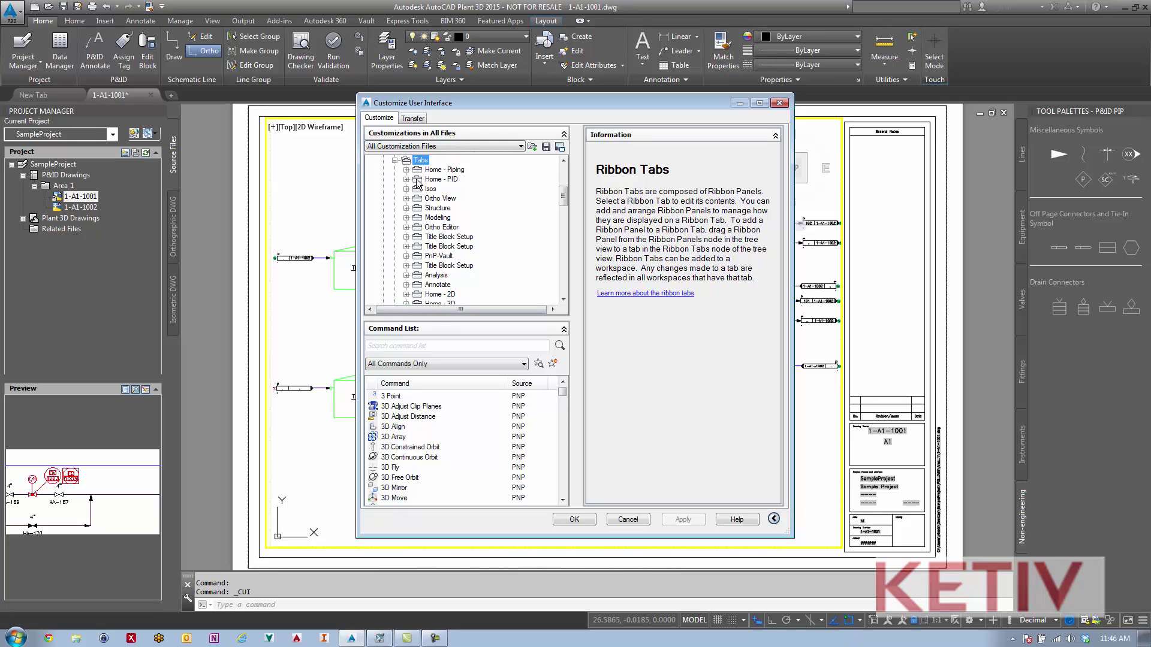
left_click(418, 181)
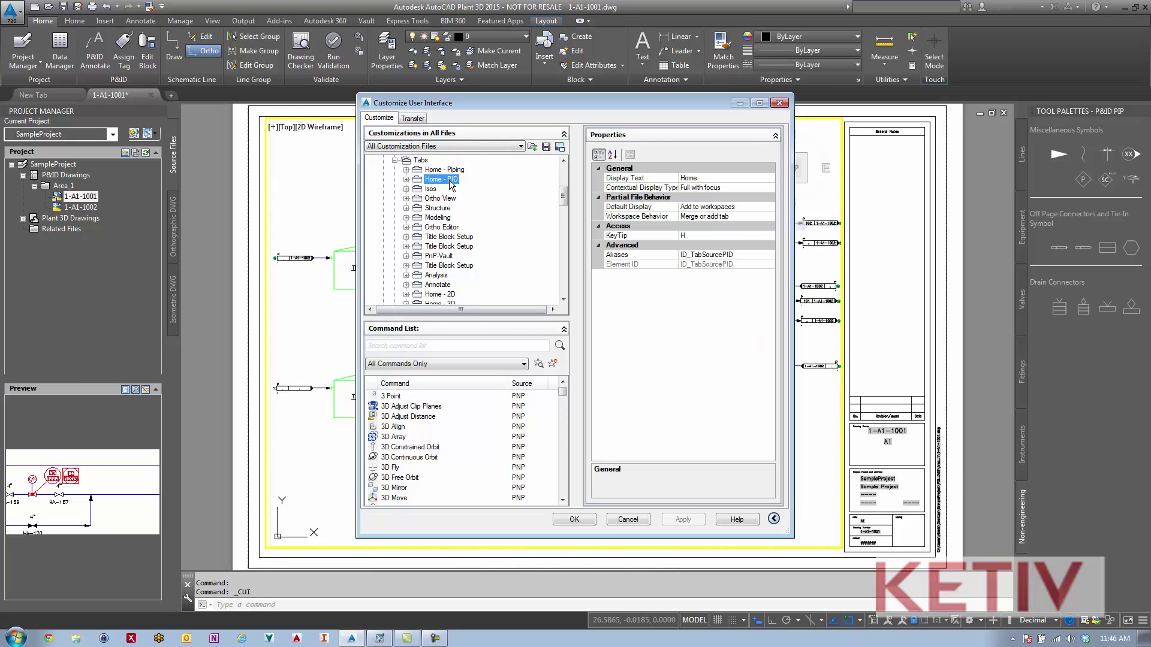
left_click(705, 178)
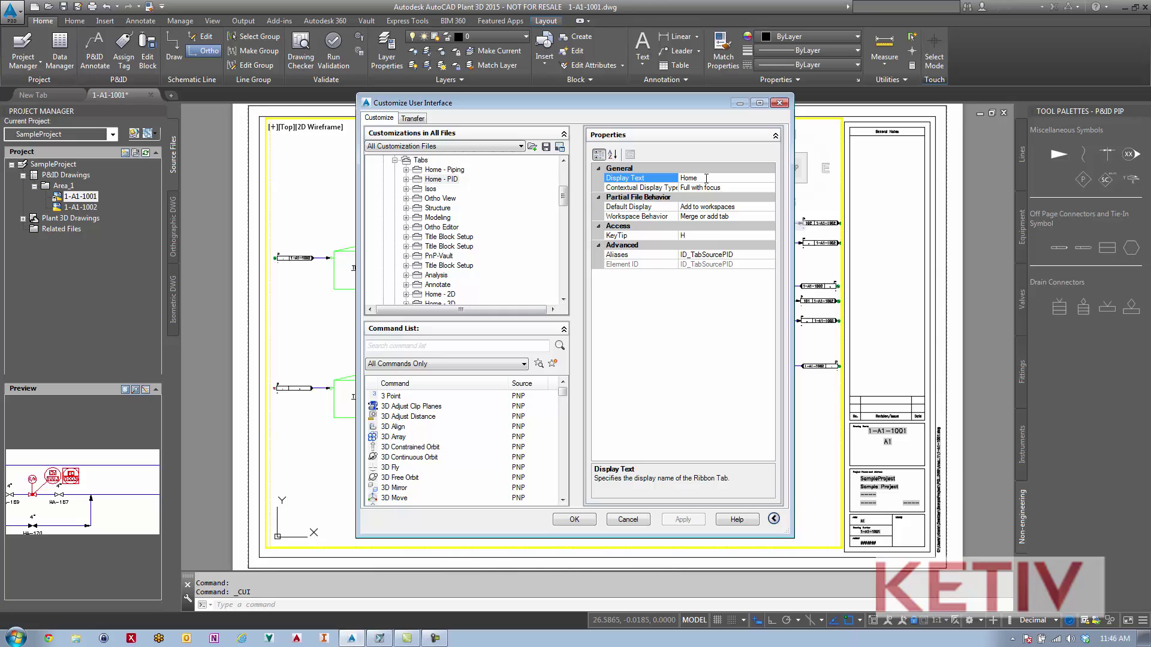
type("PID")
Set the display text of the Home - 2D ribbon tab to Home 2D and save the interface customization
left_click(440, 295)
left_click(713, 179)
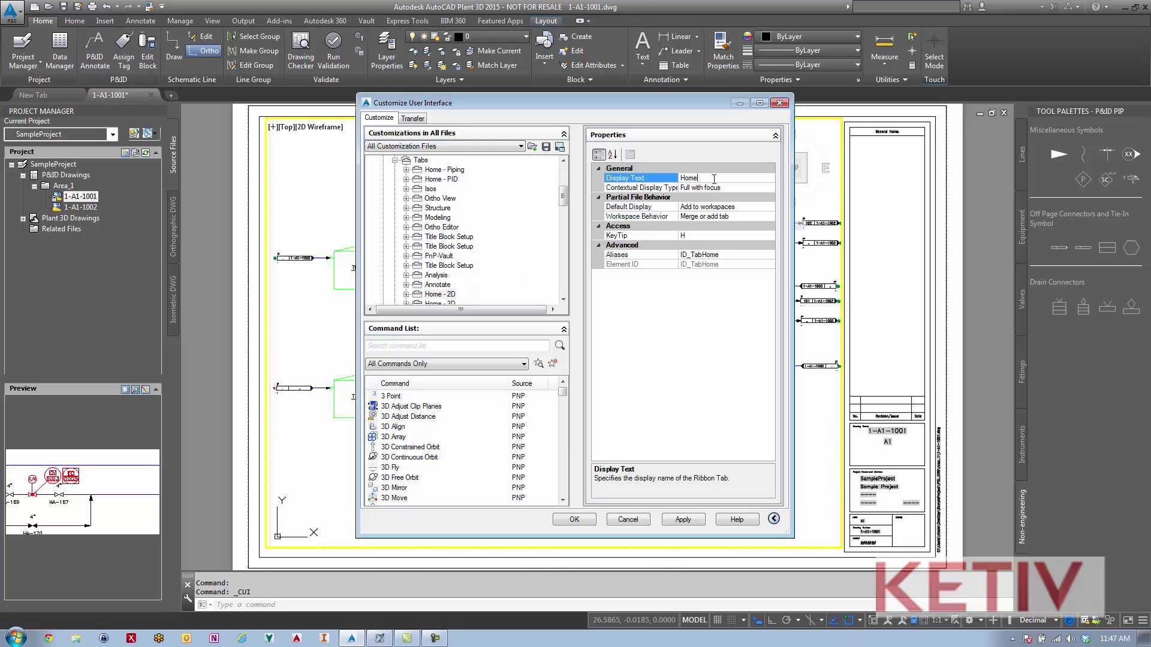
type("2D")
left_click(570, 519)
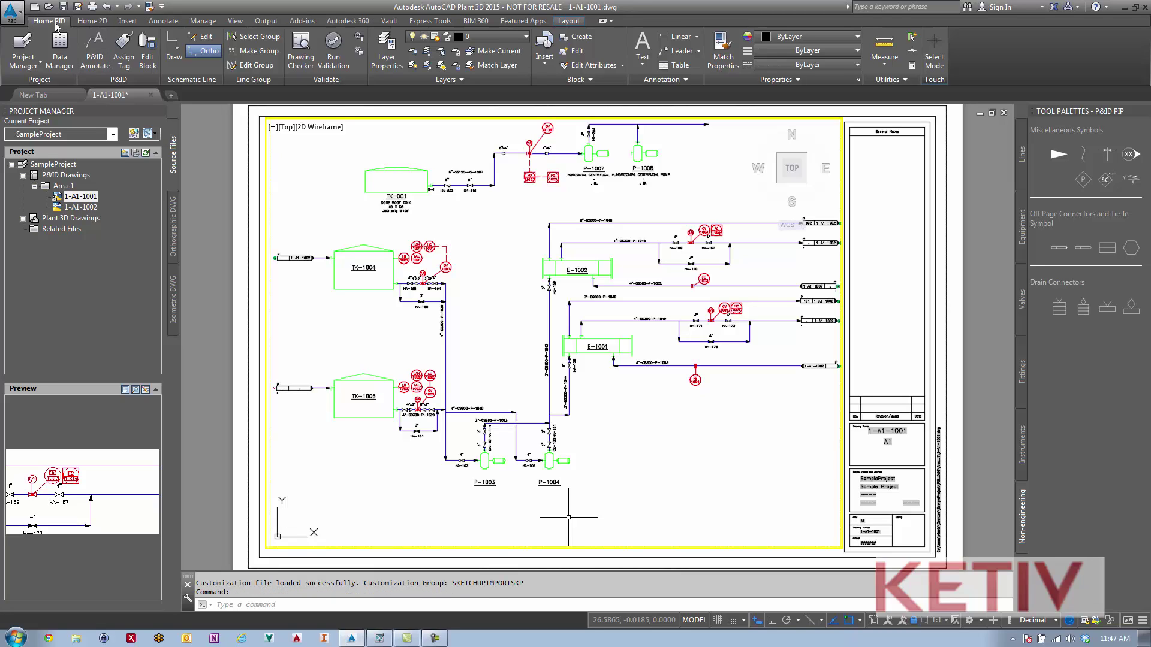
left_click(88, 21)
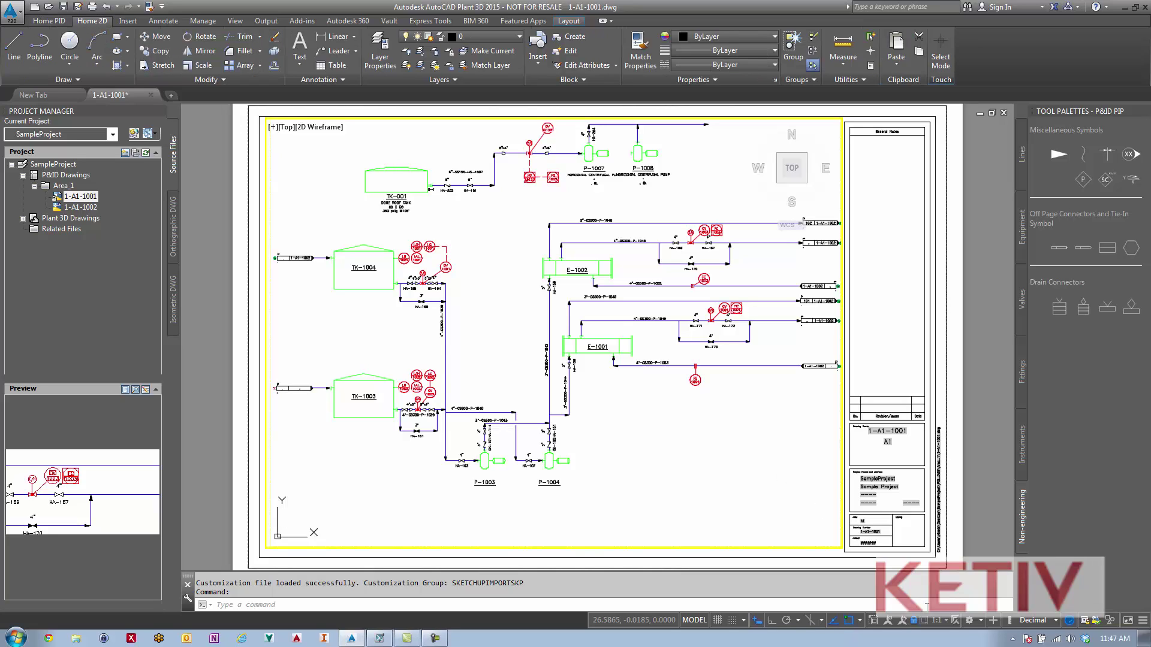
Switch to the Drafting & Annotation workspace to check its ribbon tabs, and return to the custom PID workspace
left_click(981, 622)
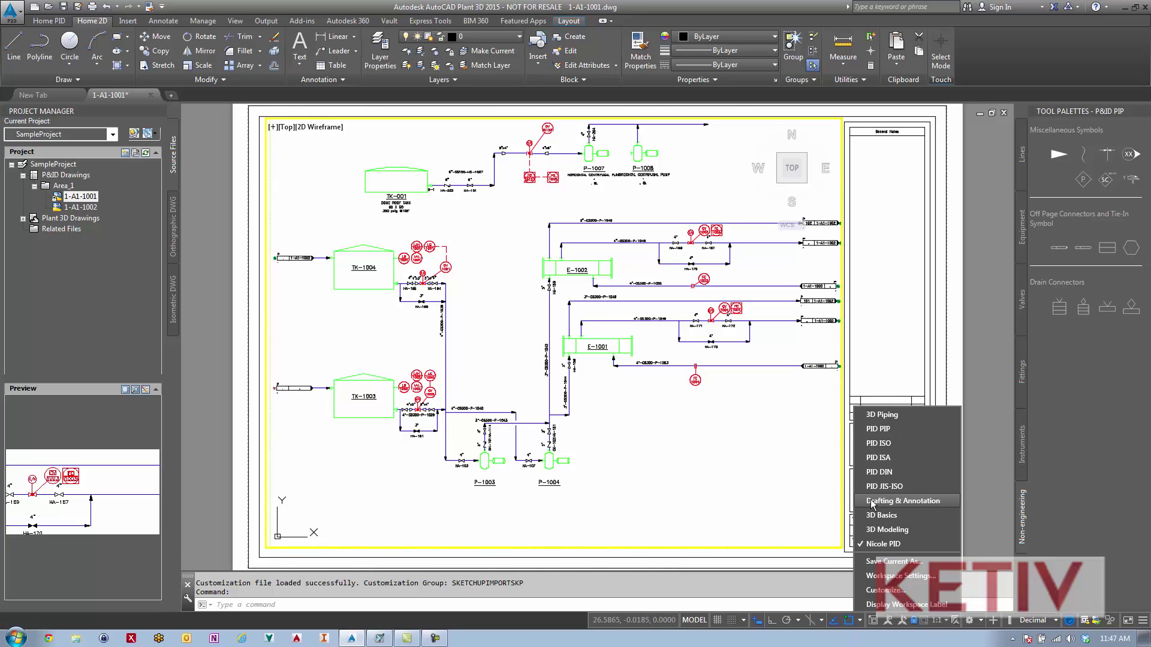
left_click(893, 501)
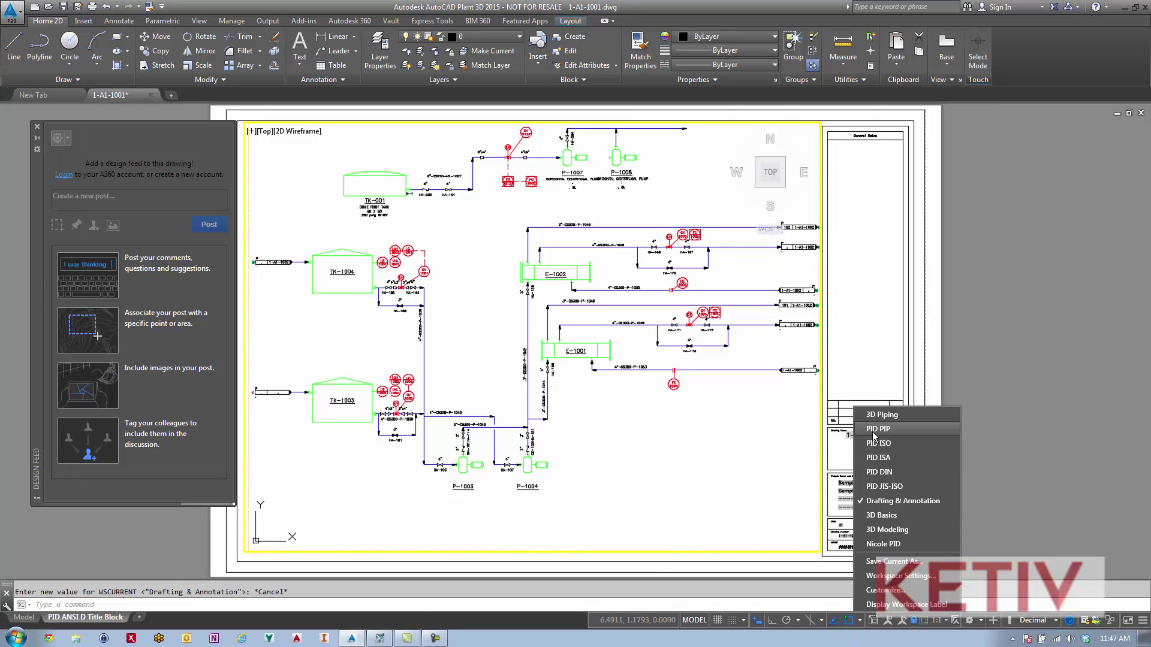
left_click(882, 544)
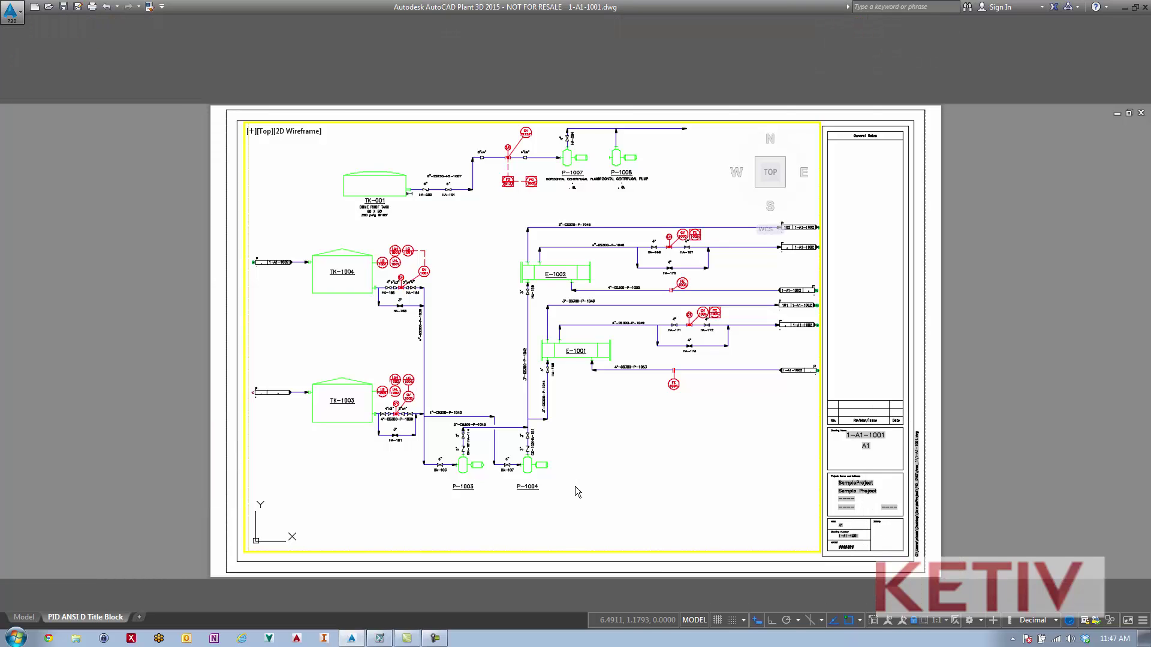